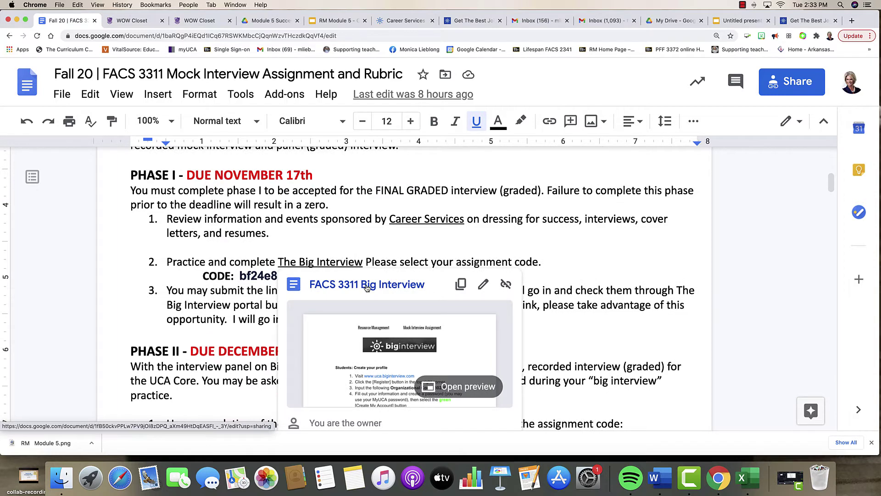
# - Open the linked FACS 3311 document and copy the assignment code bf24e8 from the rubric
pyautogui.click(366, 284)
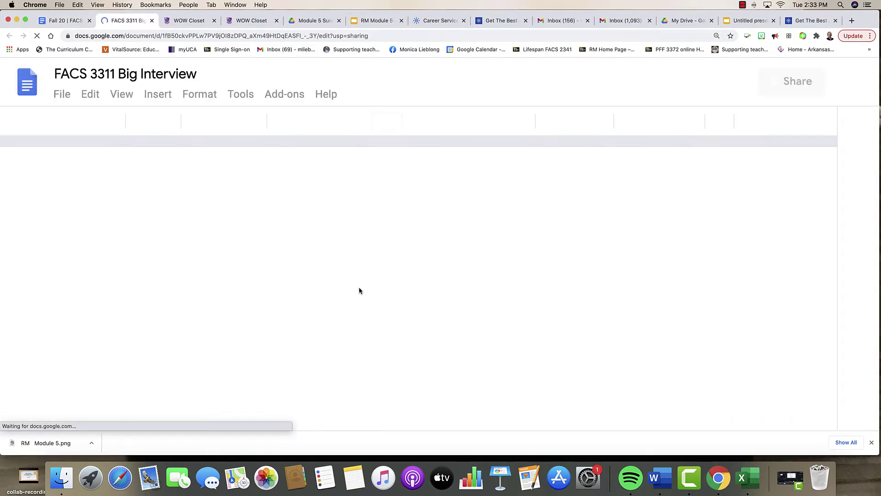
pyautogui.scroll(-4, 472, 291)
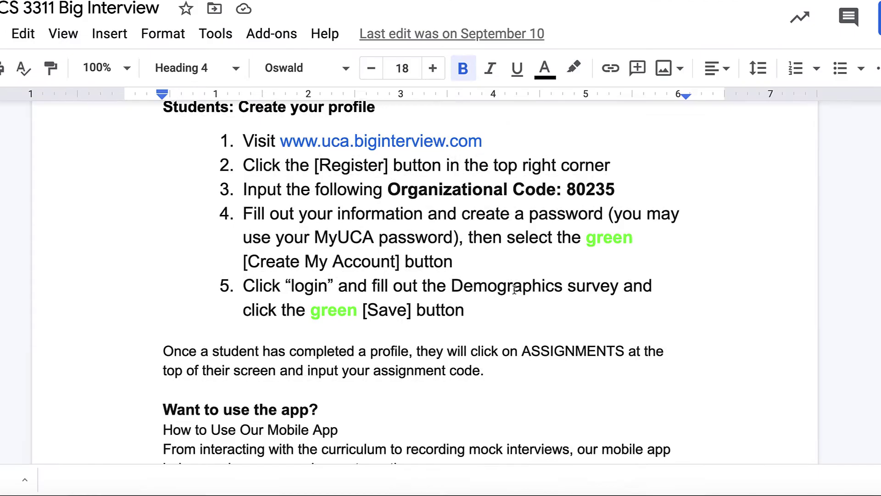
pyautogui.scroll(5, 514, 290)
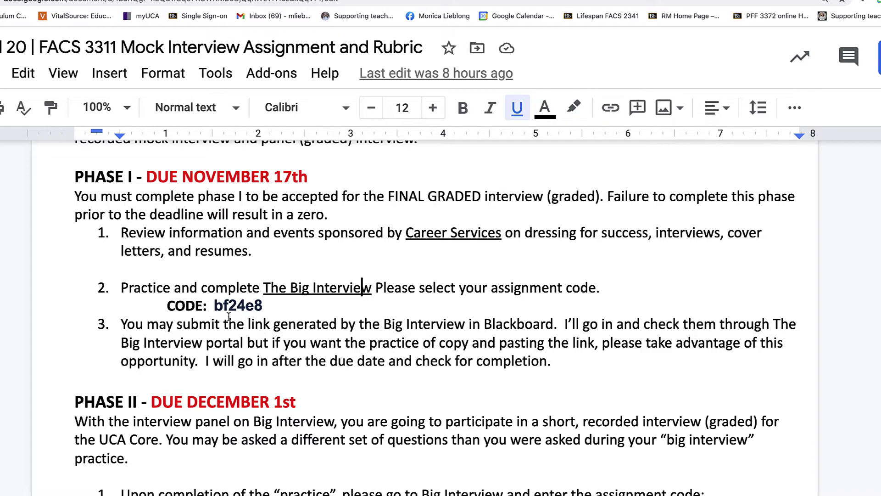
pyautogui.moveTo(215, 306); pyautogui.dragTo(266, 307)
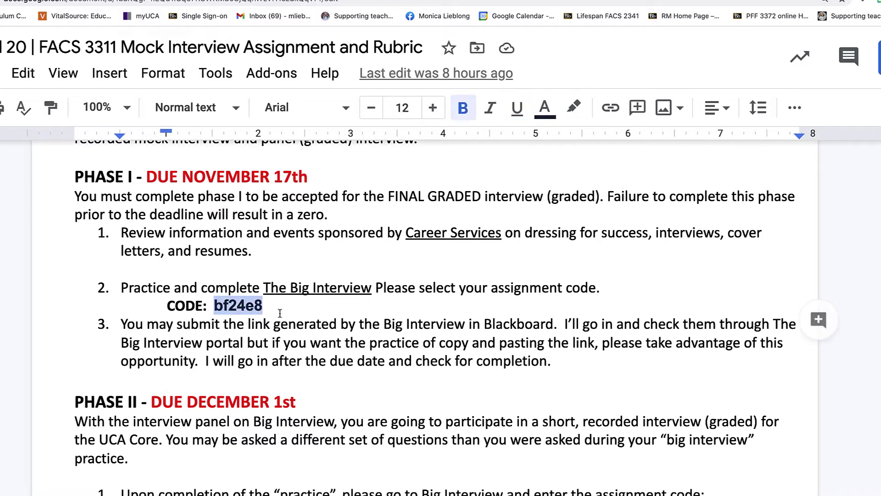
pyautogui.scroll(1, 296, 317)
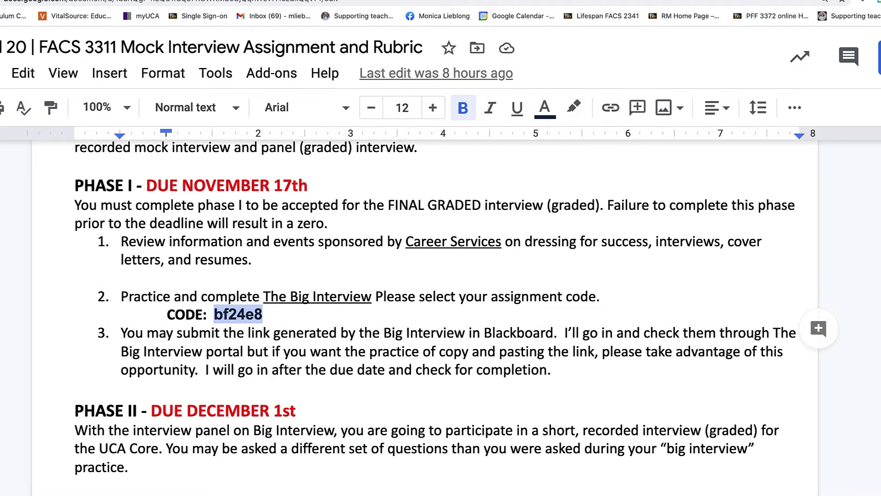
pyautogui.hotkey('ctrl', 'Tab')
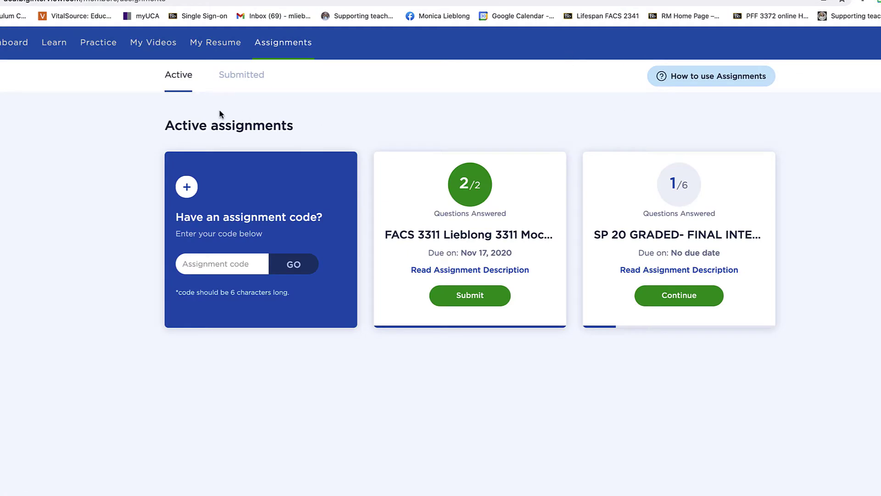
pyautogui.click(289, 46)
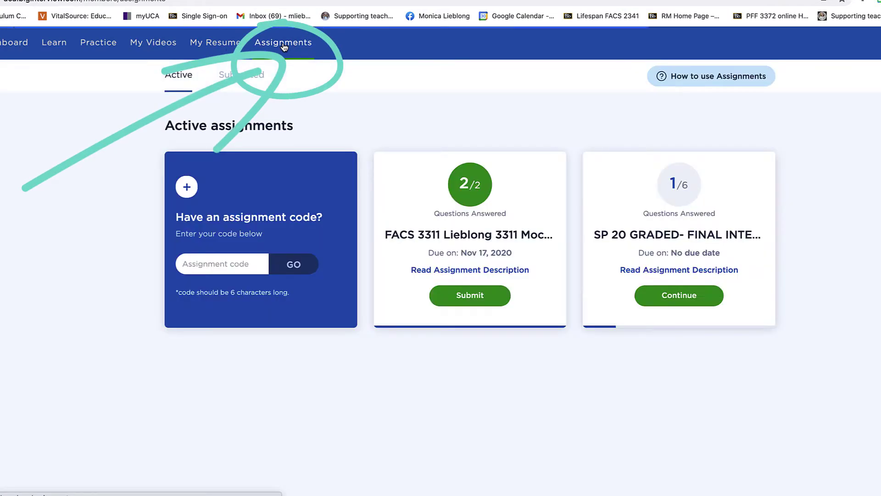
pyautogui.click(218, 265)
pyautogui.click(195, 368)
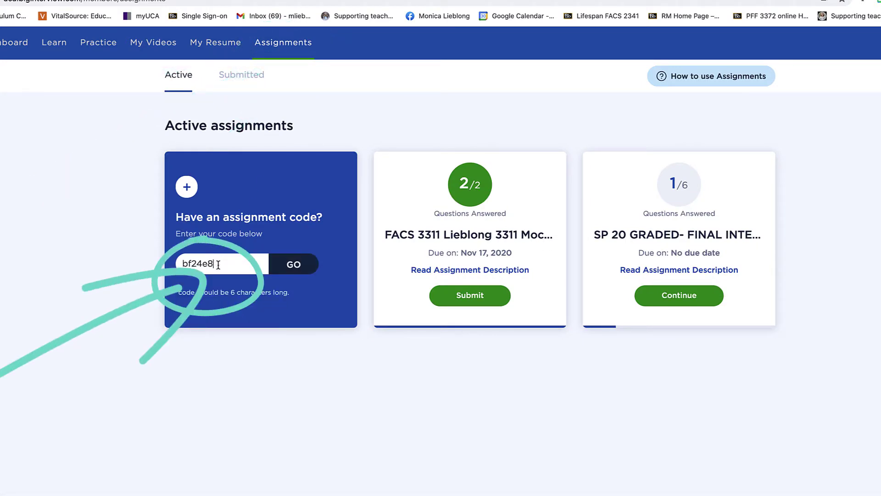
pyautogui.click(293, 266)
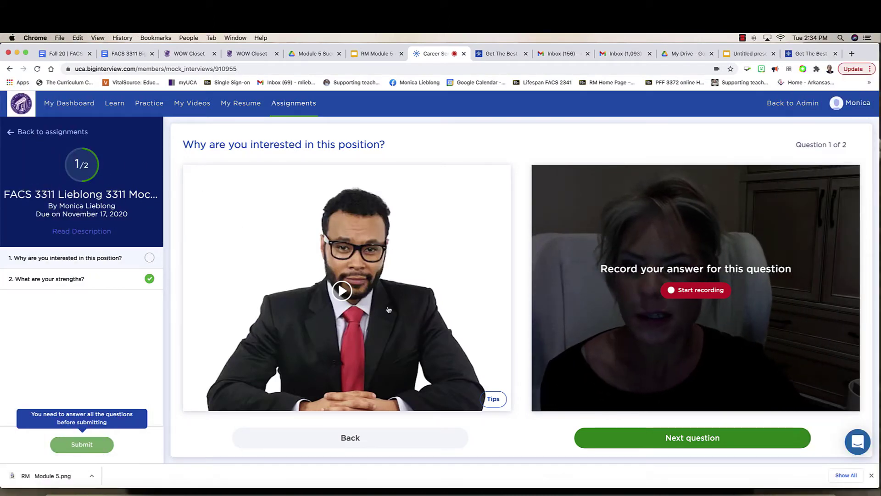
pyautogui.click(342, 291)
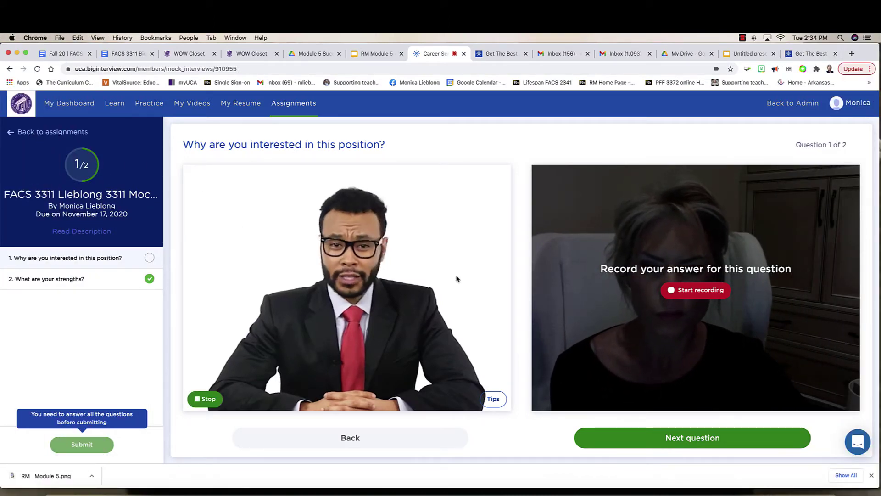
pyautogui.click(72, 262)
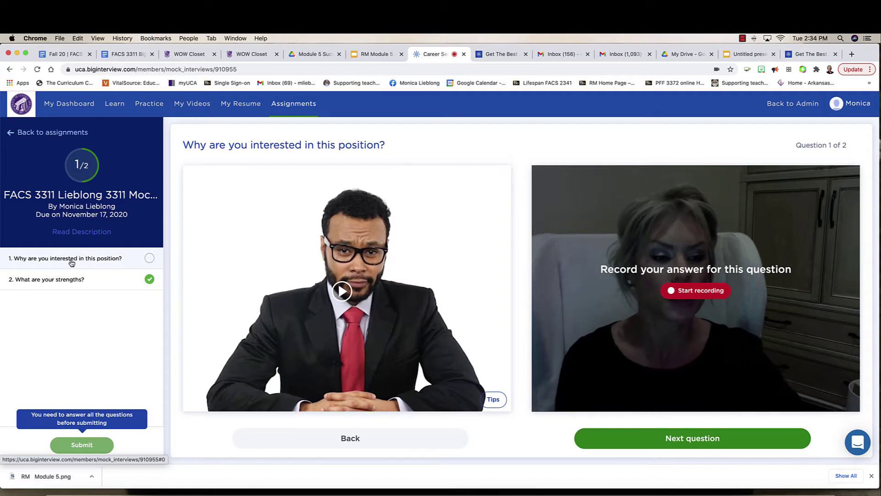
pyautogui.scroll(-2, 398, 295)
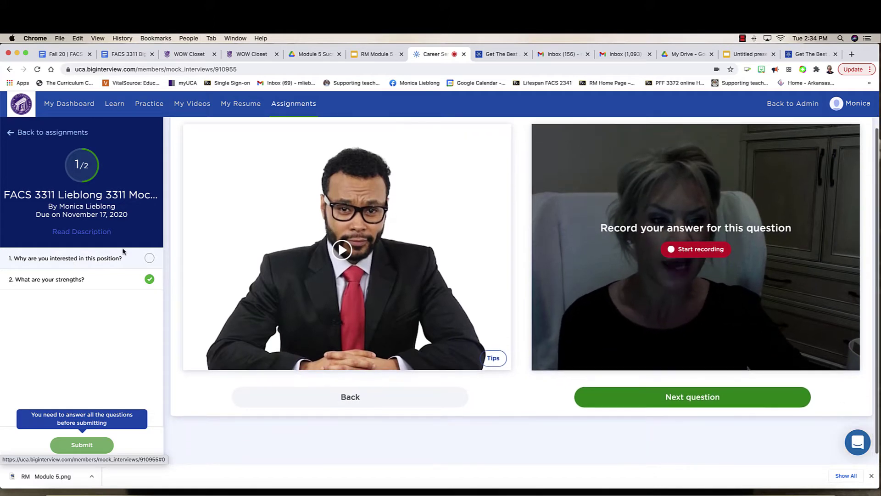
pyautogui.click(701, 250)
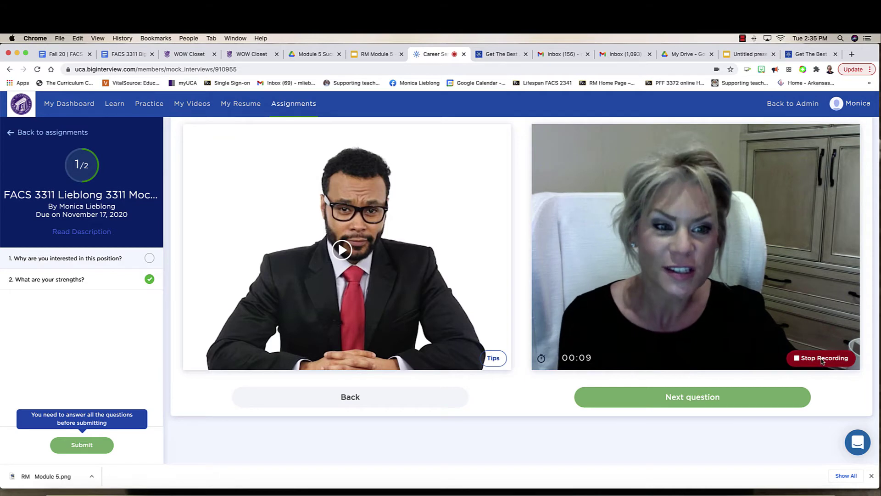
pyautogui.click(821, 358)
pyautogui.click(691, 239)
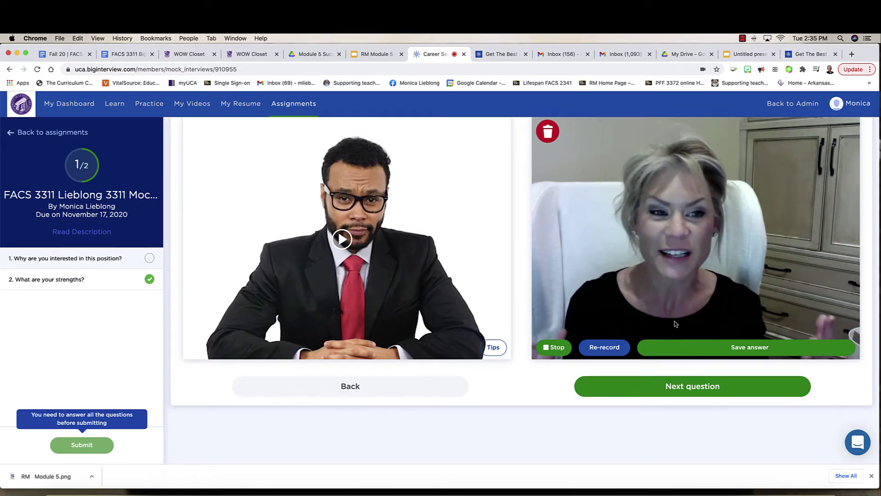
pyautogui.click(614, 349)
pyautogui.click(500, 299)
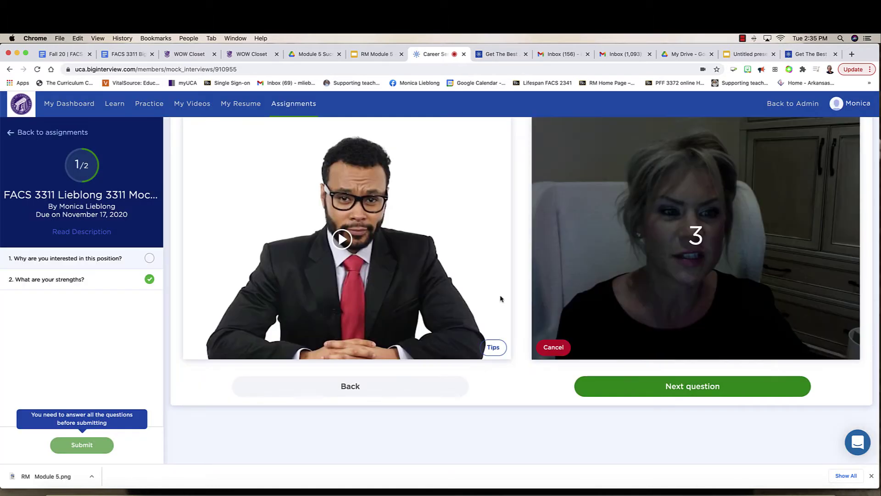
pyautogui.click(554, 347)
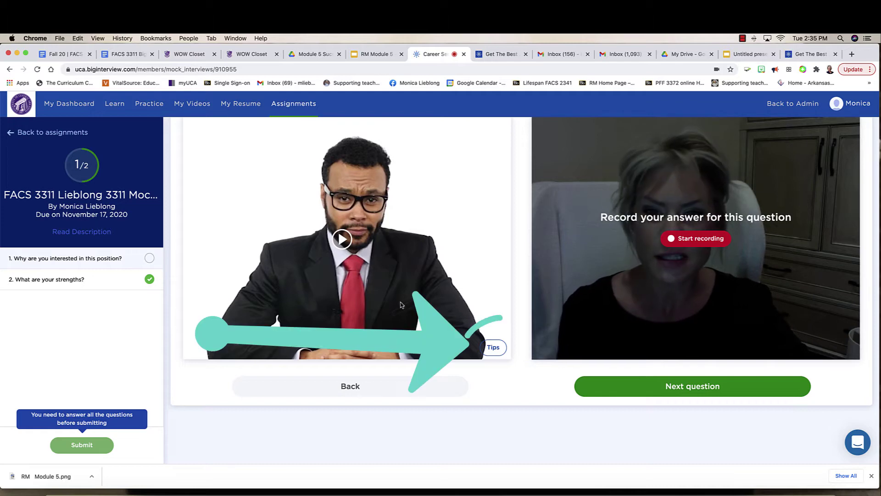
pyautogui.click(494, 347)
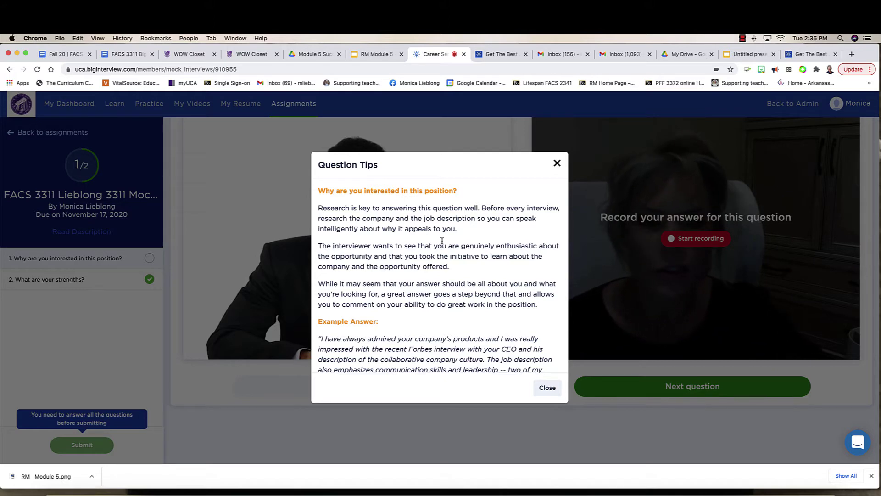
pyautogui.scroll(-2, 491, 260)
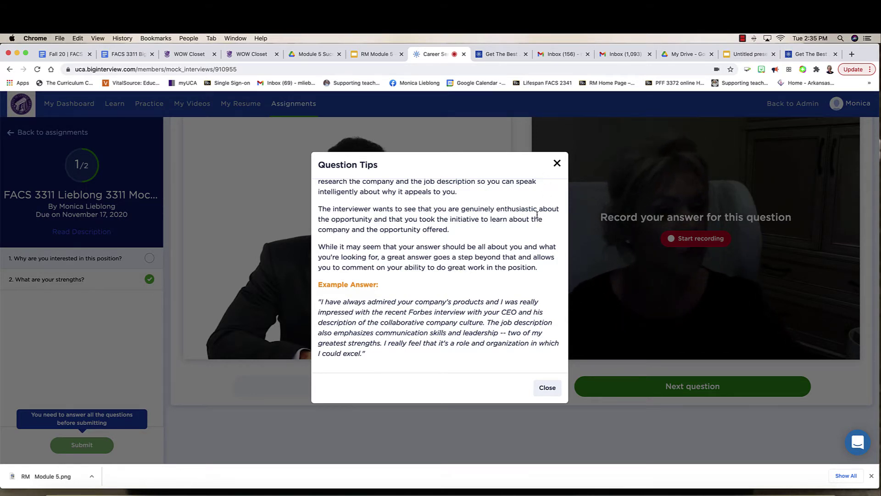
pyautogui.click(557, 164)
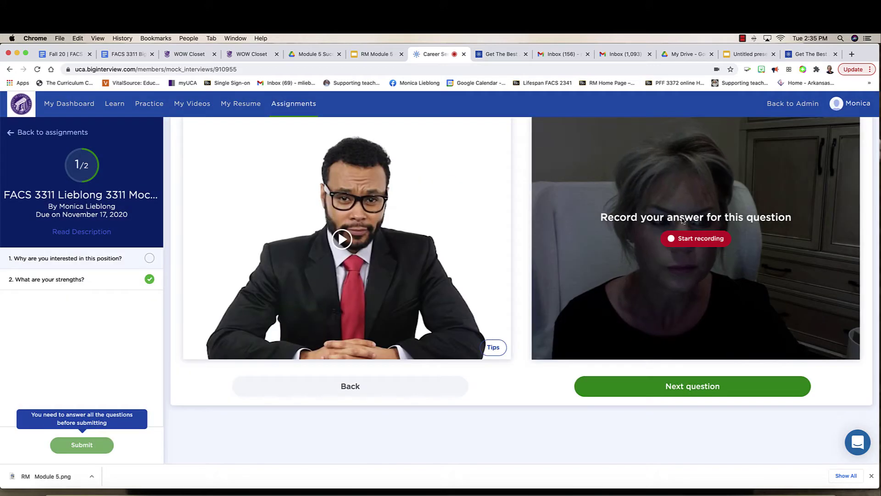
# - Play question 1's video, record and save an answer, then advance to question 2
pyautogui.click(346, 243)
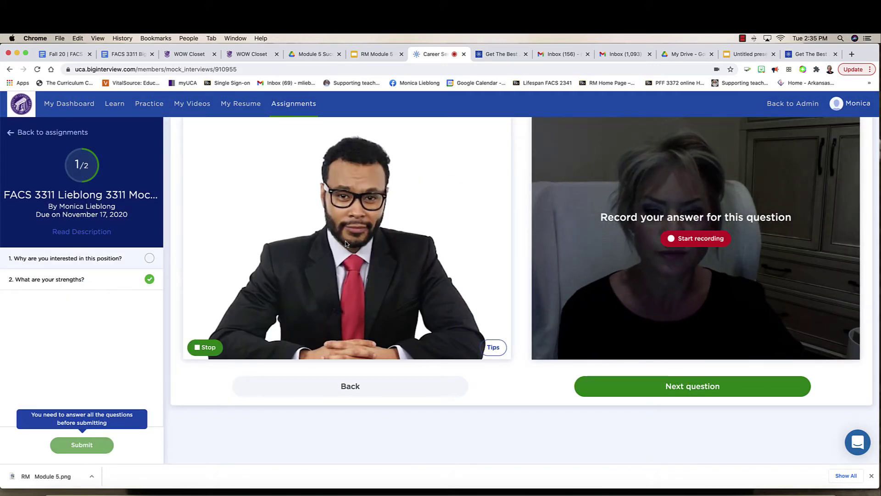
pyautogui.click(700, 239)
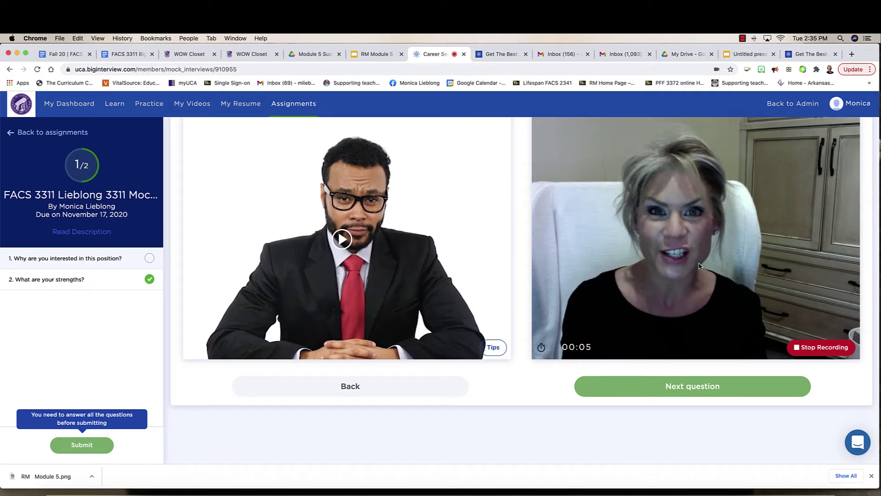
pyautogui.click(800, 346)
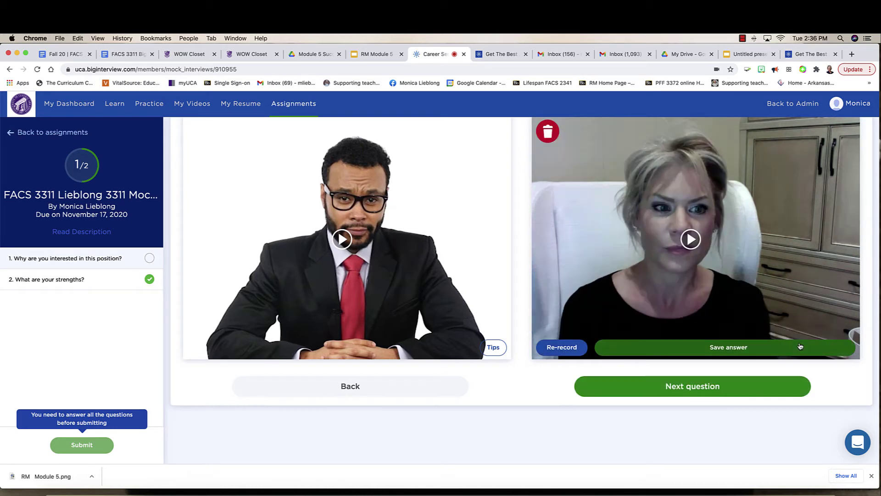
pyautogui.click(703, 350)
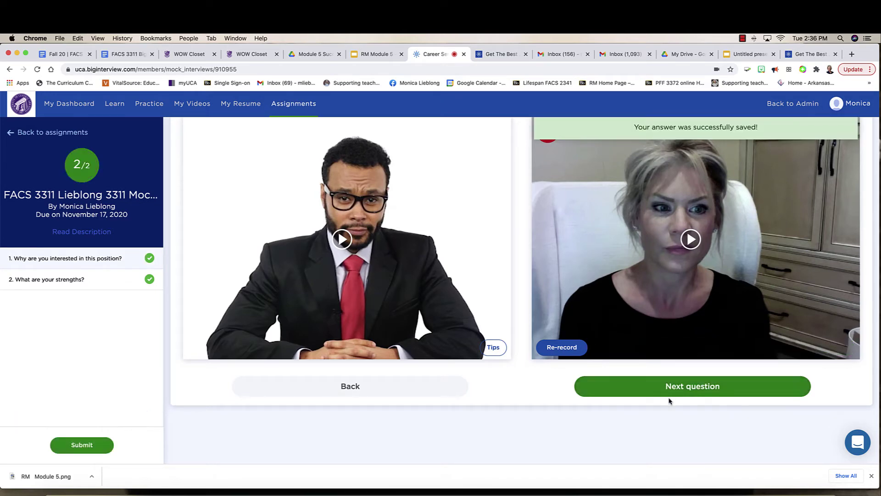
pyautogui.click(673, 389)
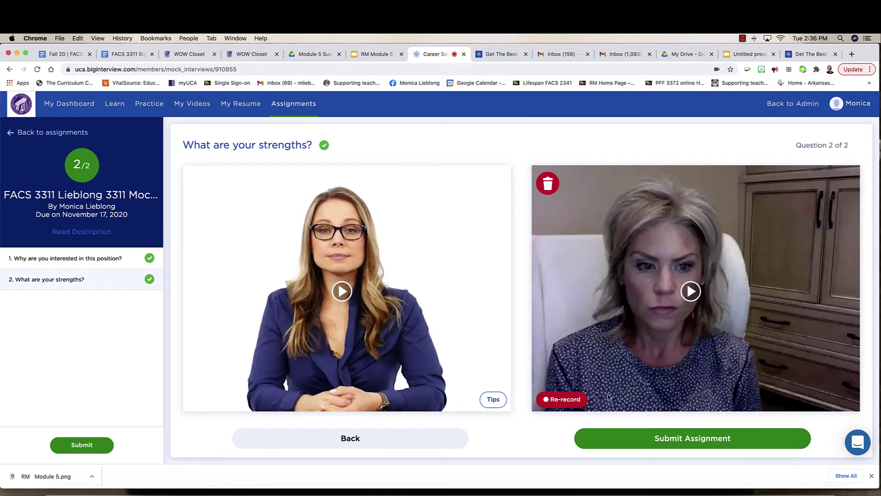
# - Play back the question 2 answer, then overwrite it with a new recording
pyautogui.click(692, 292)
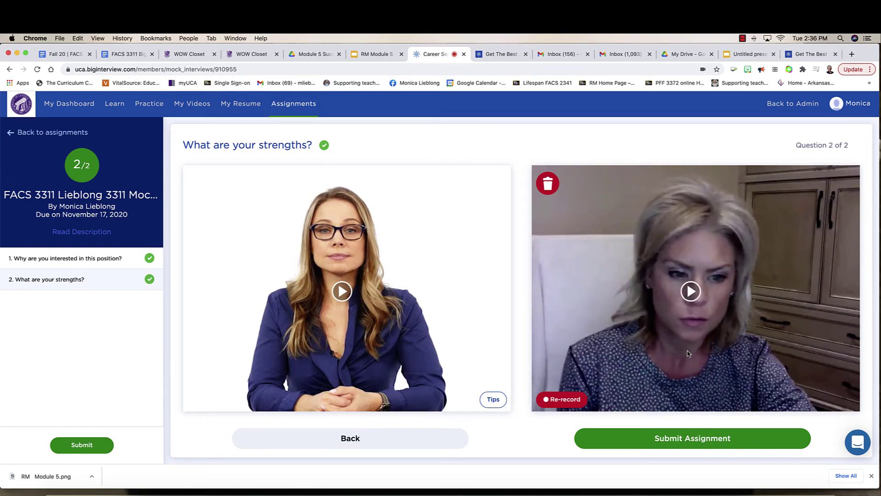
pyautogui.click(574, 404)
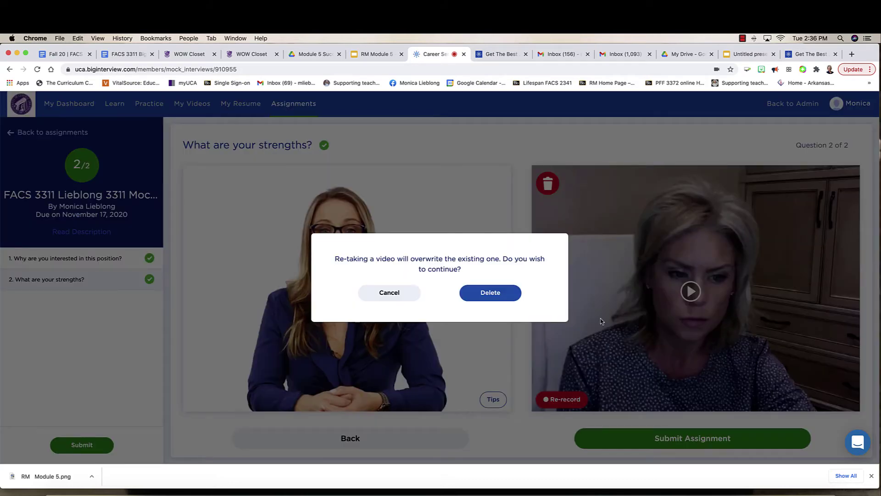
pyautogui.click(513, 294)
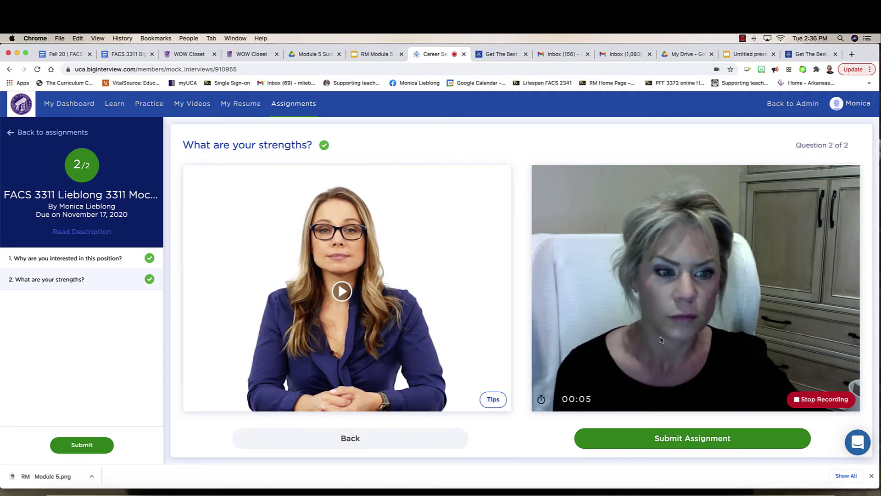
pyautogui.click(812, 399)
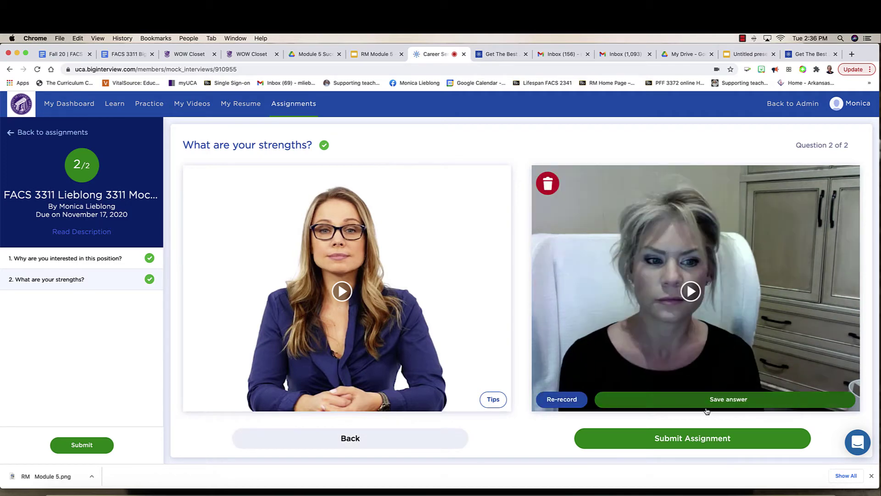
# - Read the Question Tips for "What are your strengths?" and close them
pyautogui.click(492, 399)
pyautogui.scroll(-5, 447, 318)
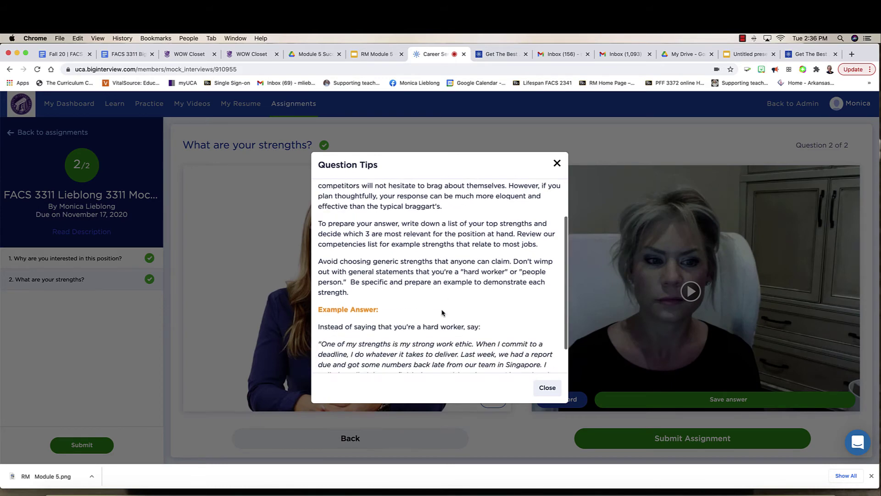
pyautogui.scroll(3, 458, 309)
pyautogui.scroll(-3, 457, 309)
pyautogui.scroll(2, 478, 335)
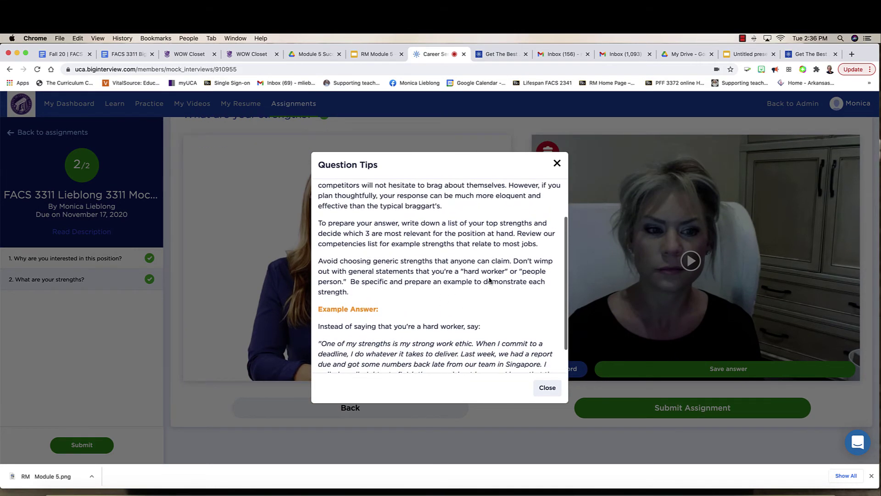
pyautogui.scroll(2, 290, 209)
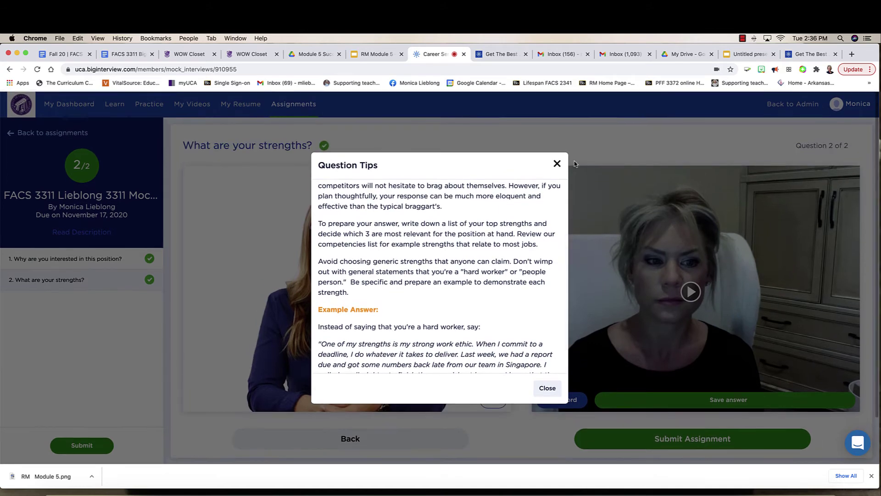
pyautogui.click(557, 163)
# - Save the strengths answer and submit the assignment to reach the review page
pyautogui.click(710, 400)
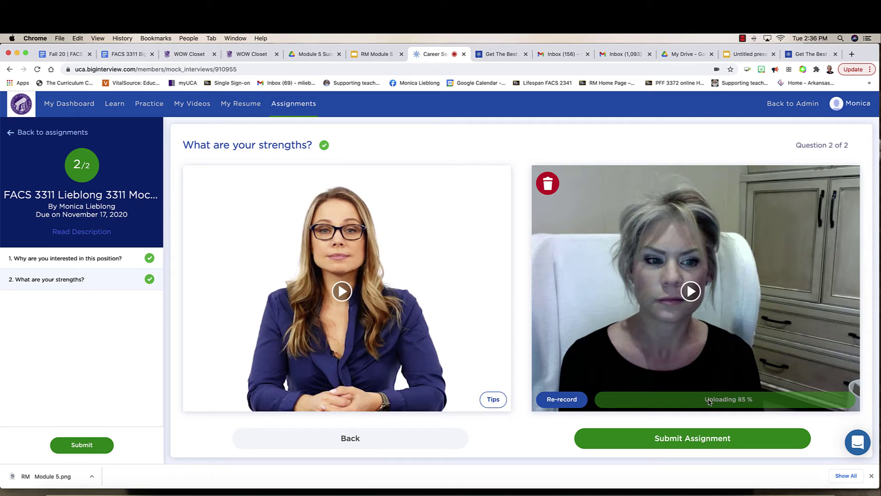
pyautogui.click(705, 440)
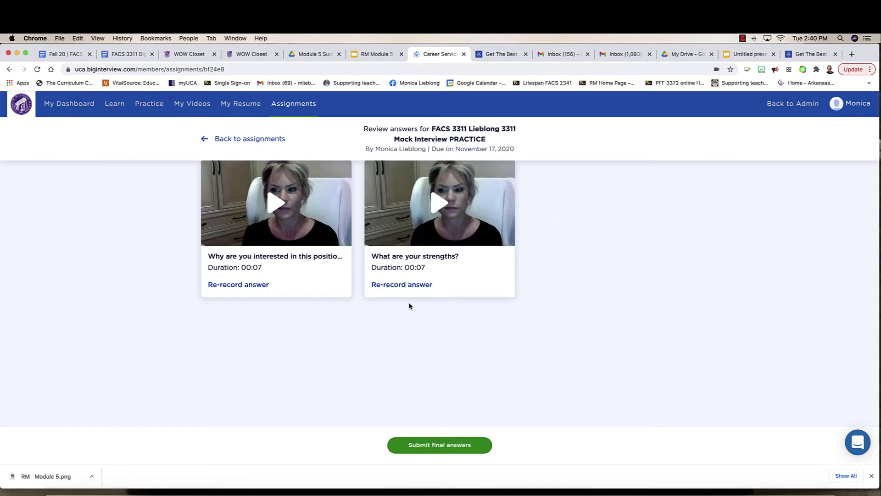
# - Submit the final answers so the interview appears in the Submitted list
pyautogui.click(444, 445)
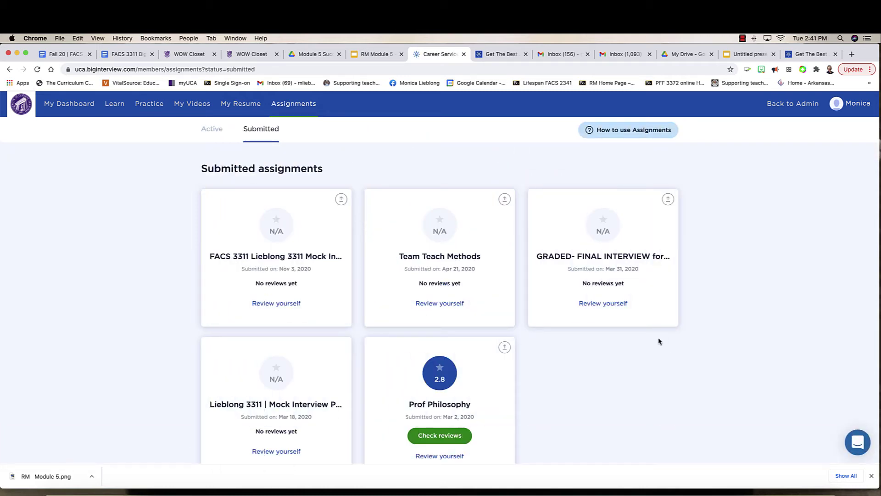
pyautogui.scroll(-1, 659, 341)
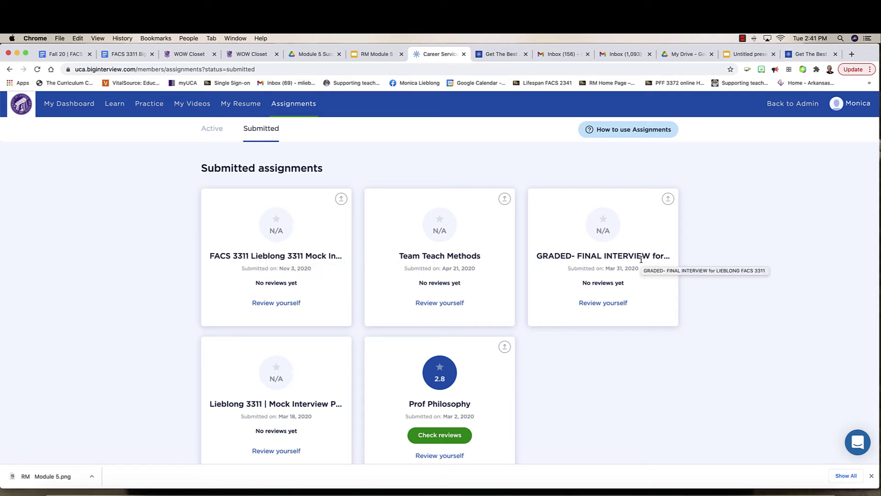
# - Copy the submitted mock interview's share link and switch to the Blackboard Module 5 page
pyautogui.click(341, 198)
pyautogui.scroll(-1, 340, 234)
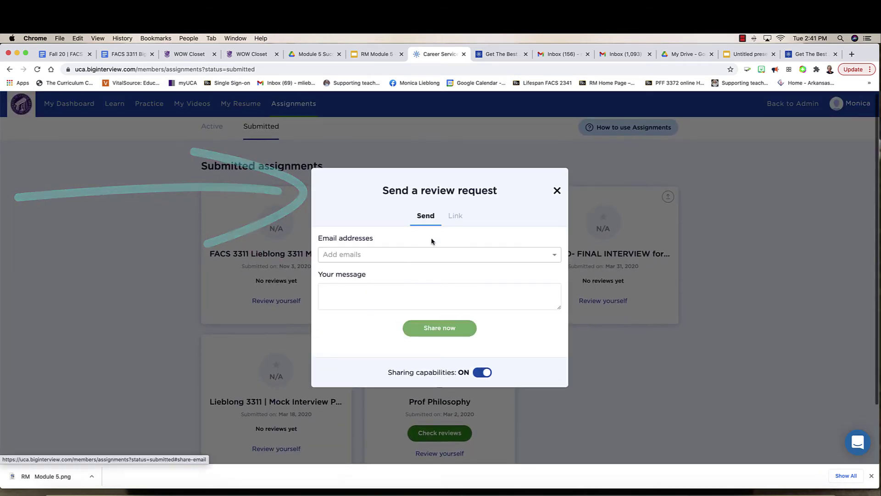
pyautogui.click(455, 215)
pyautogui.click(537, 281)
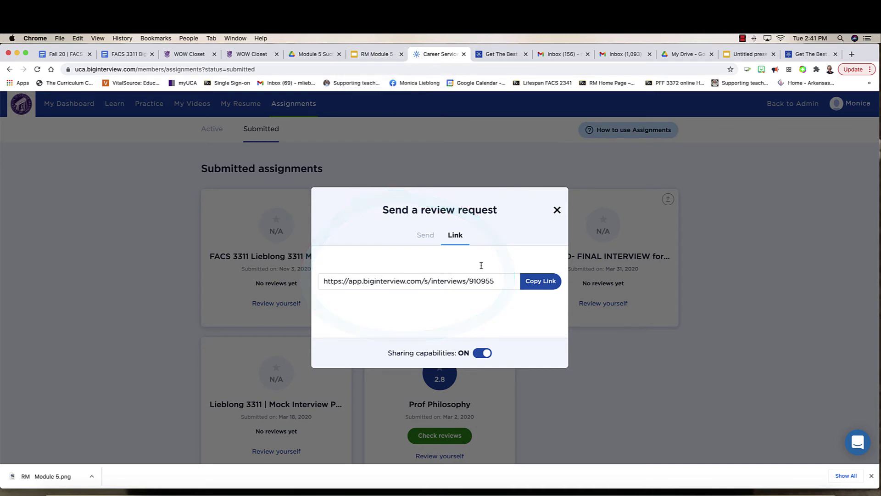
pyautogui.click(540, 283)
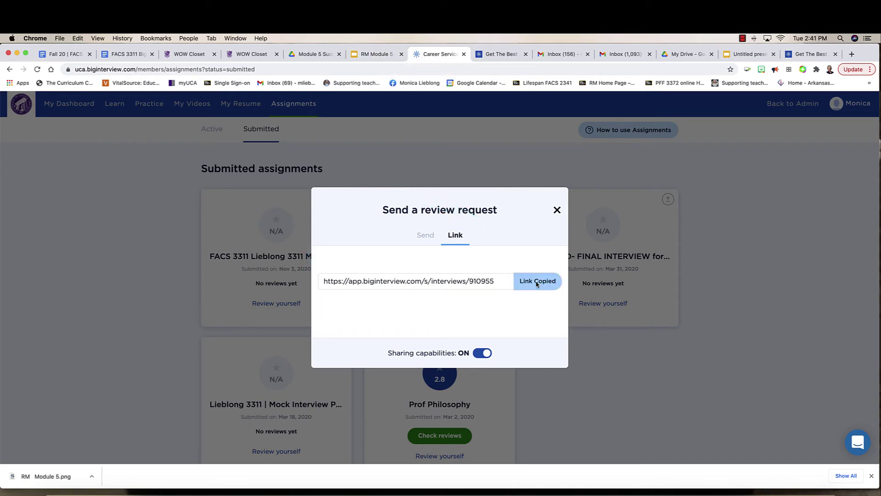
pyautogui.click(541, 284)
pyautogui.click(126, 55)
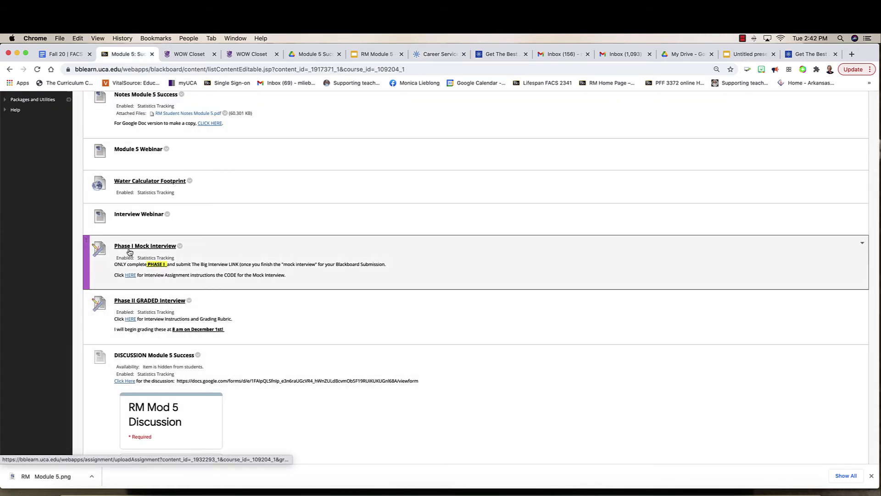
# - Paste the Big Interview share link into the Phase I Mock Interview submission comments
pyautogui.click(129, 251)
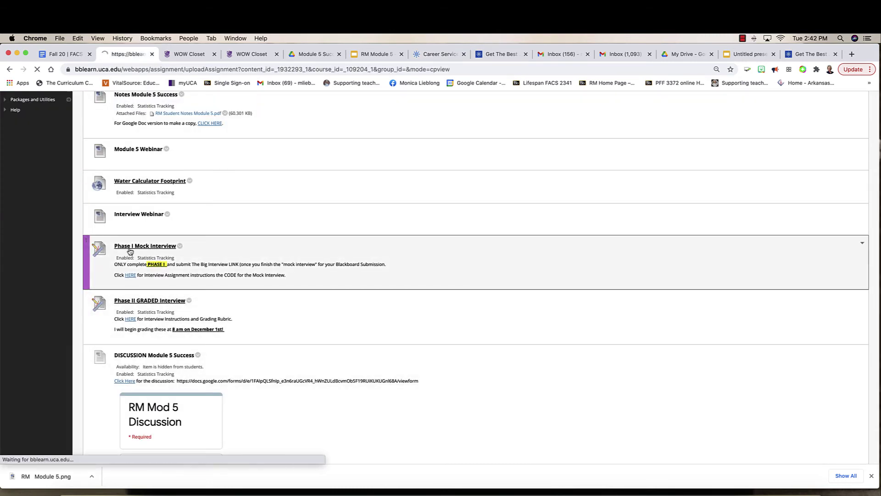
pyautogui.scroll(-4, 396, 338)
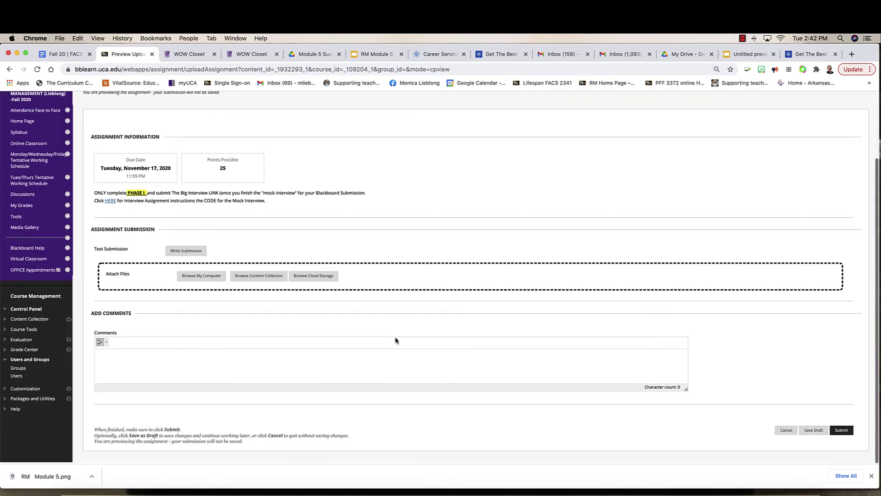
pyautogui.click(146, 367)
pyautogui.press('super+v')
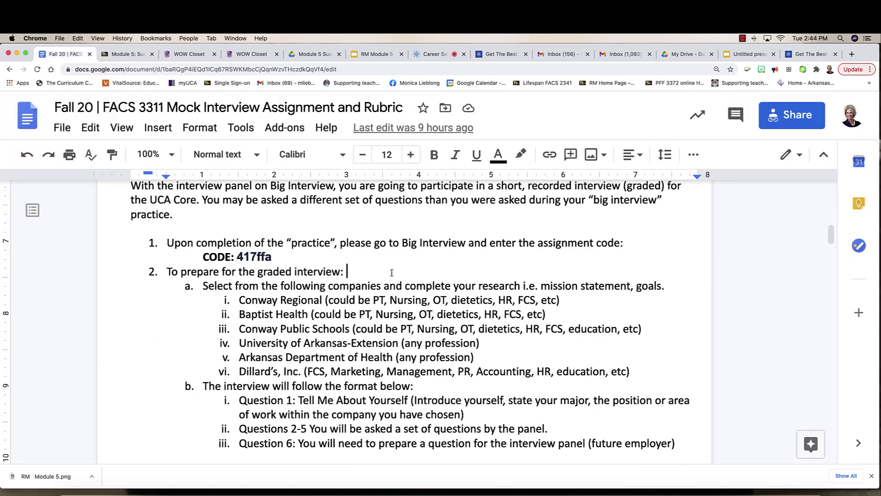
# - Scroll the Mock Interview Assignment and Rubric to its interview format section listing Questions 1–6
pyautogui.scroll(-2, 425, 279)
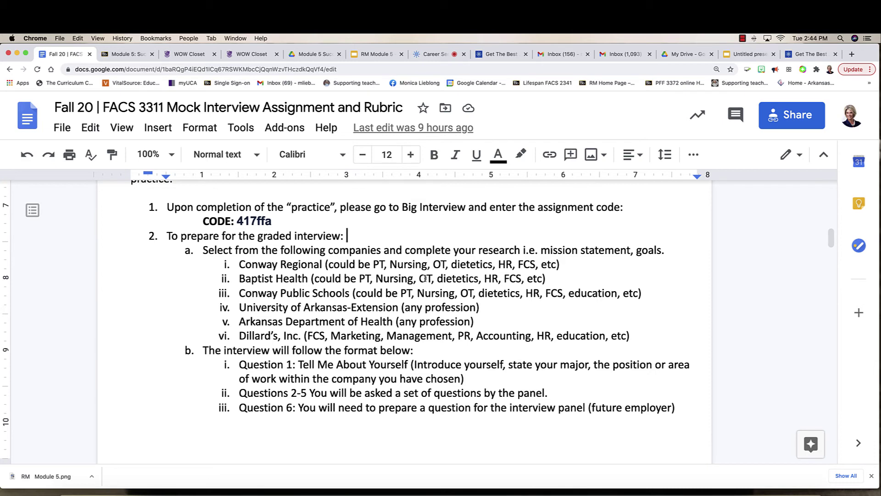
pyautogui.scroll(-5, 425, 278)
pyautogui.scroll(2, 437, 344)
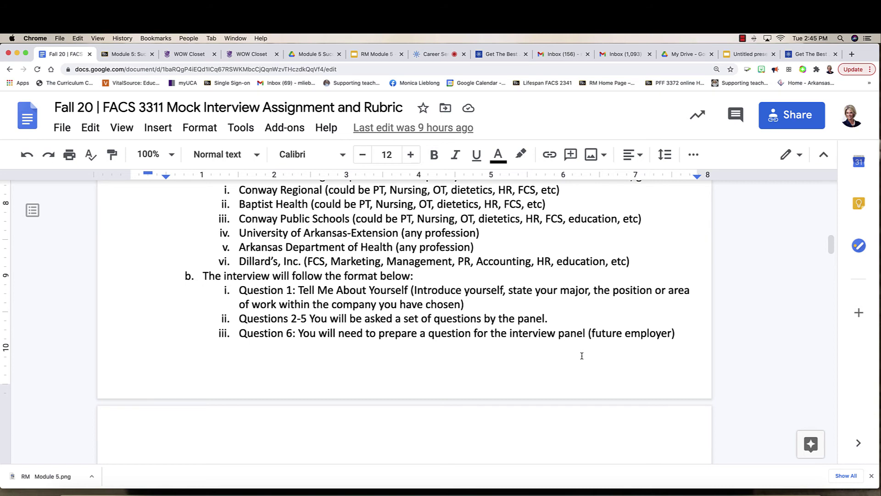
pyautogui.scroll(-1, 505, 342)
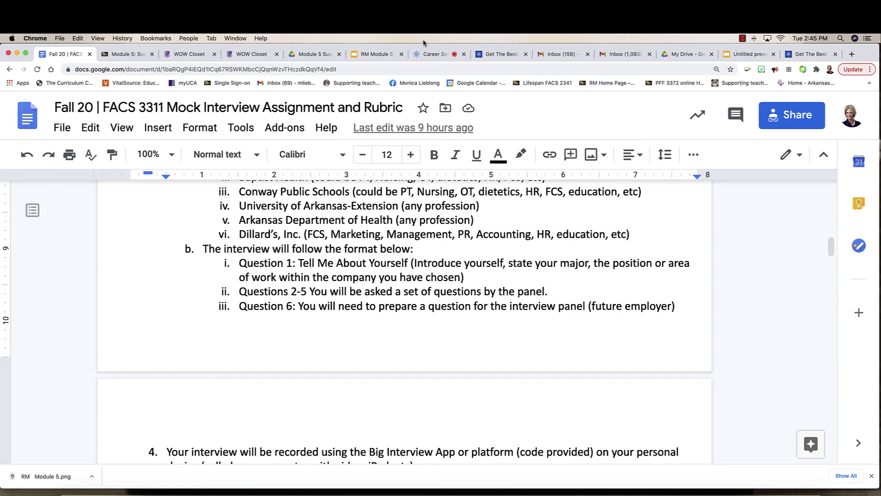
pyautogui.click(429, 53)
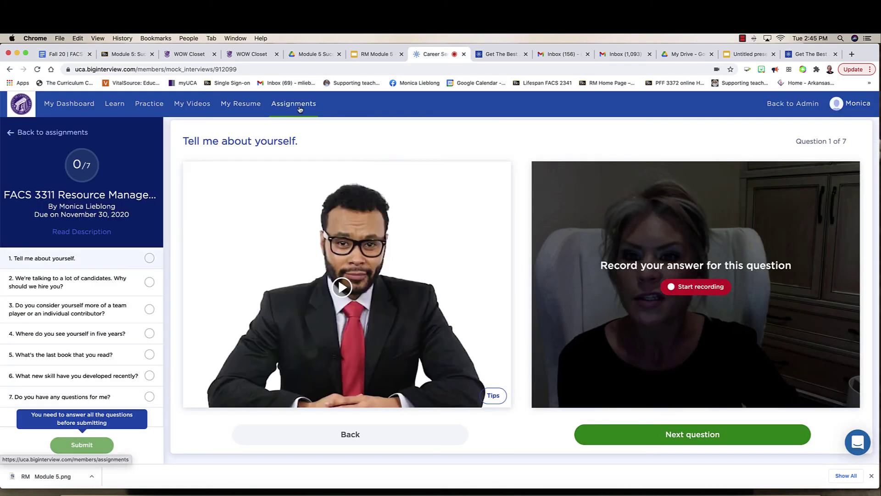
# - Browse the Question Library's Inappropriate Questions and Accounting industry questions
pyautogui.click(152, 106)
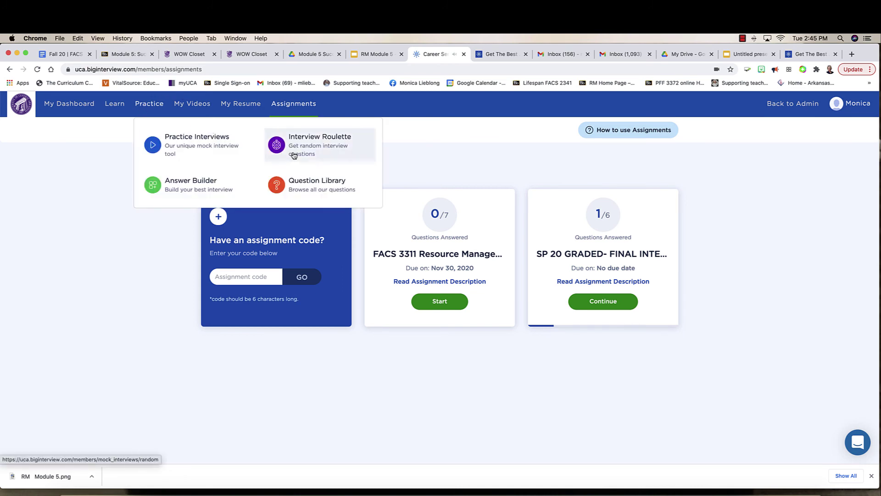
pyautogui.click(301, 187)
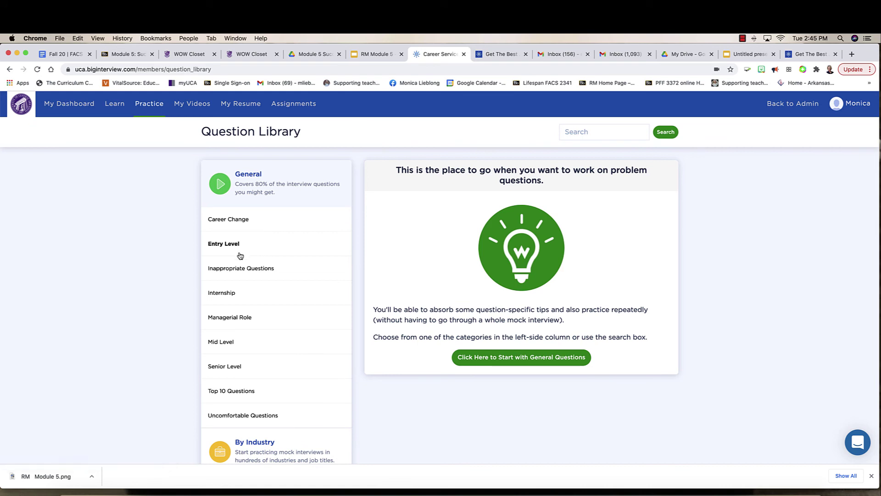
pyautogui.click(234, 270)
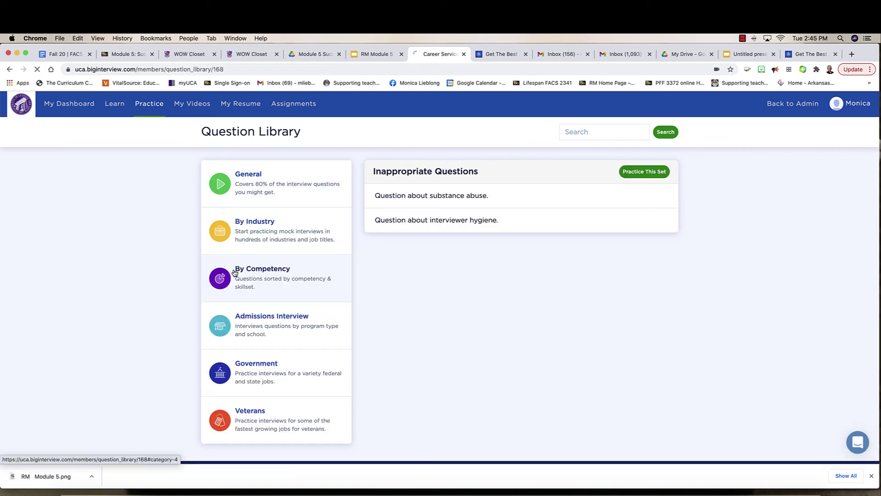
pyautogui.click(256, 227)
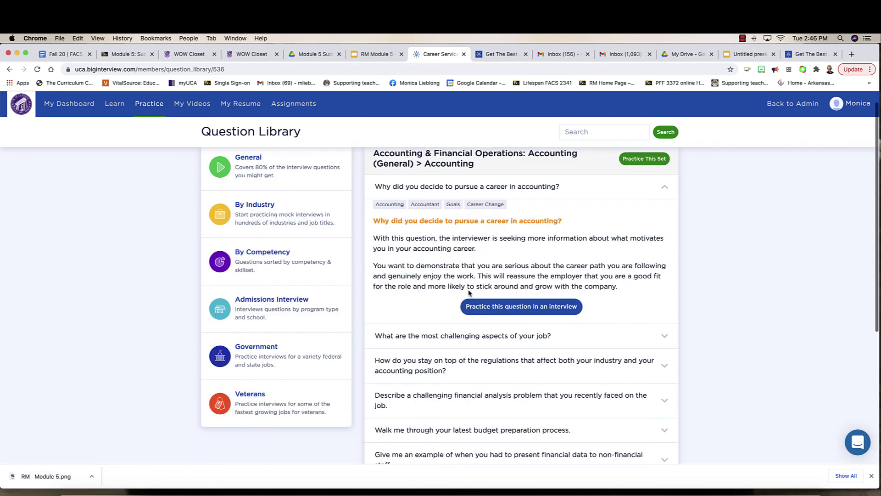
pyautogui.scroll(-2, 454, 288)
# - Return to the rubric document and scroll to item 4 about the Big Interview App
pyautogui.press('super+1')
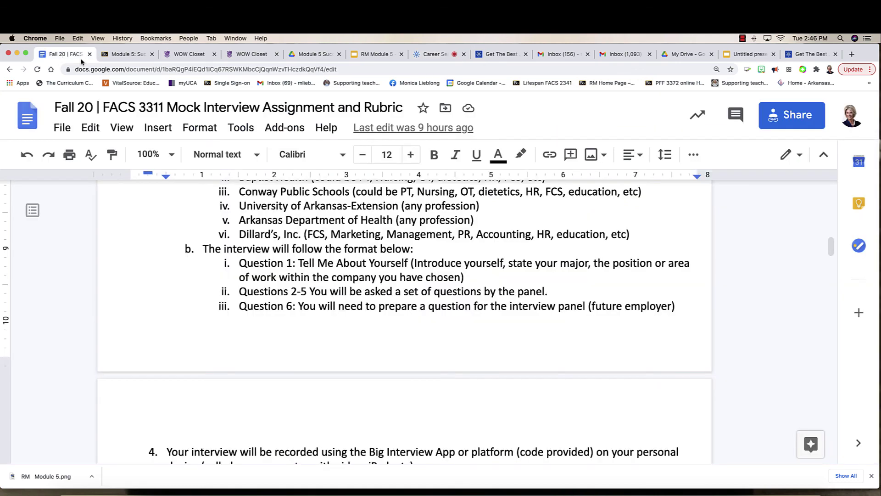
pyautogui.scroll(-1, 406, 349)
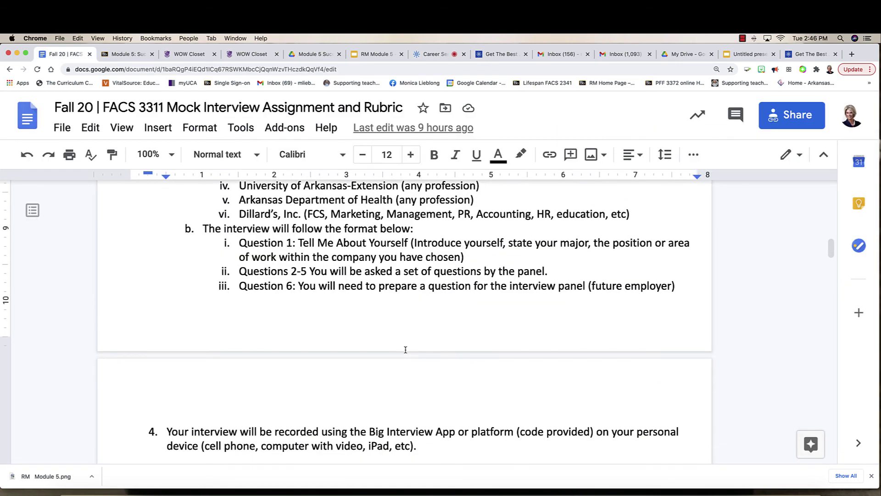
pyautogui.scroll(-1, 405, 349)
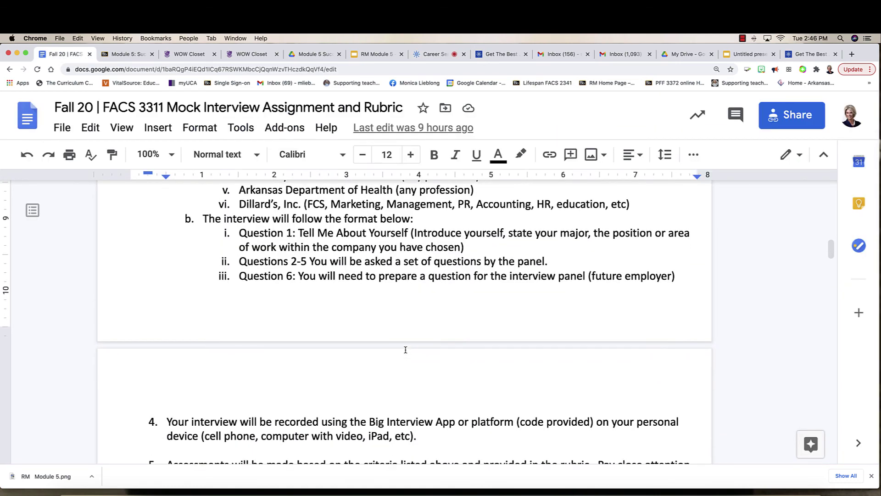